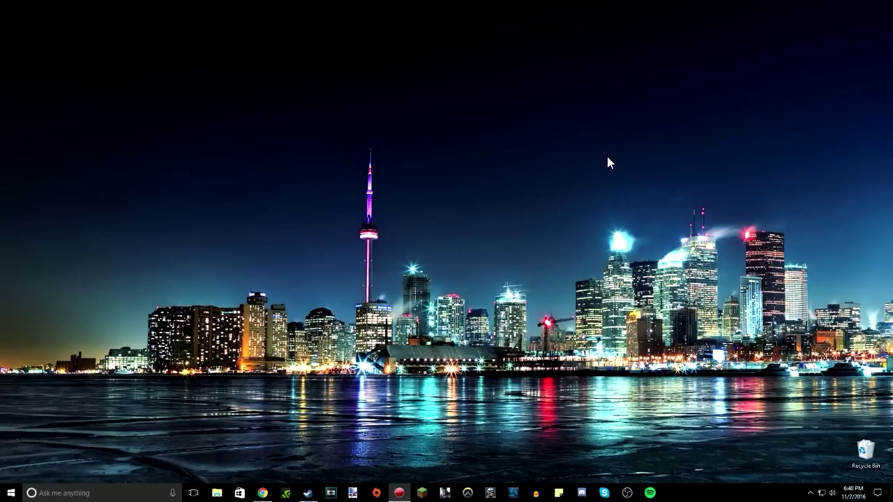
# Step: Open File Explorer and show the drives under This PC
pyautogui.click(262, 494)
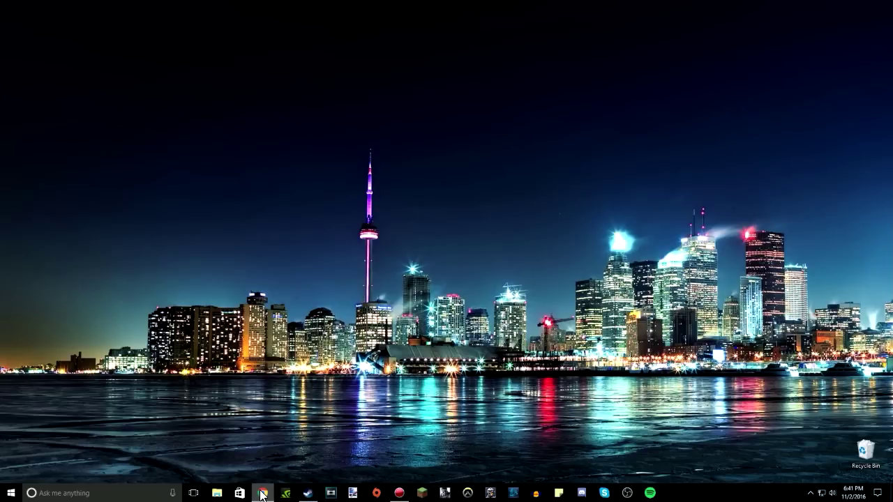
pyautogui.click(217, 494)
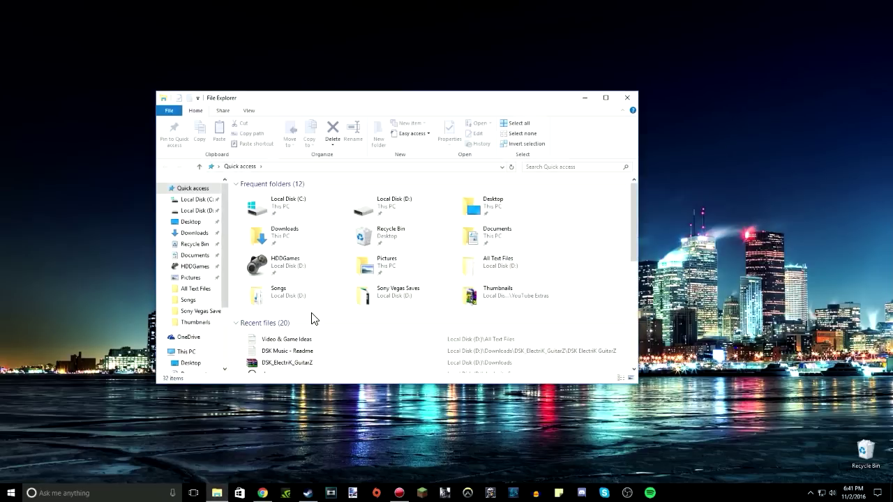
pyautogui.click(191, 353)
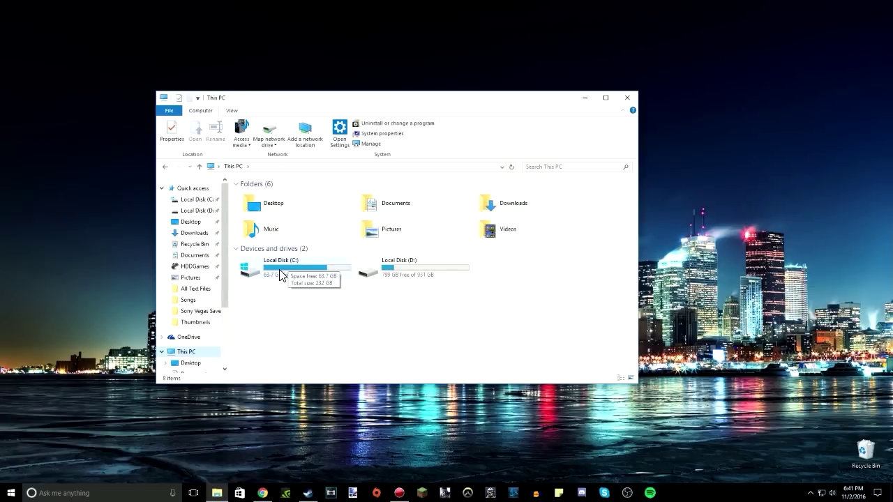
# Step: Compare the used and free space of Local Disk (C:) and Local Disk (D:), and open the D: drive
pyautogui.click(403, 270)
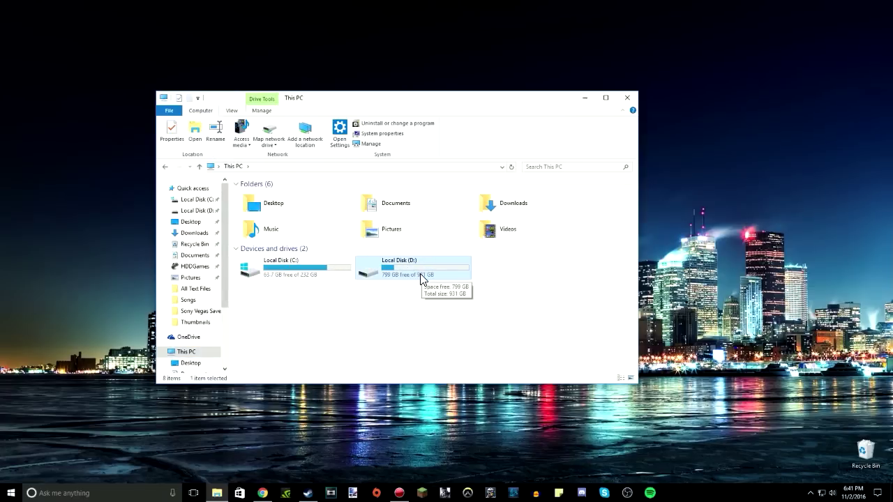
pyautogui.click(306, 273)
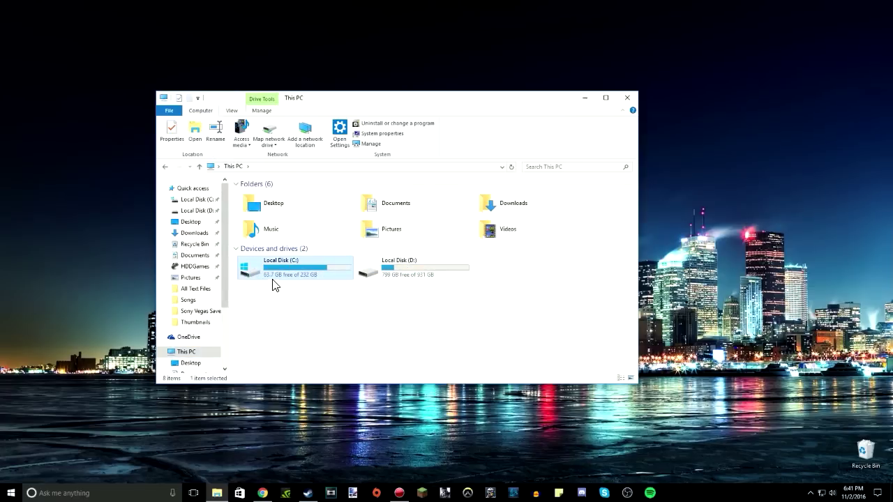
pyautogui.click(395, 279)
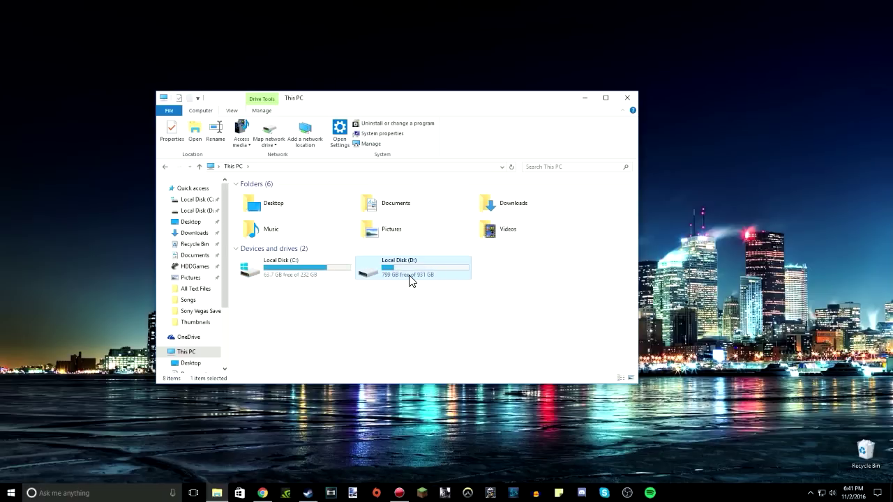
pyautogui.click(294, 273)
pyautogui.click(388, 278)
pyautogui.moveTo(288, 272)
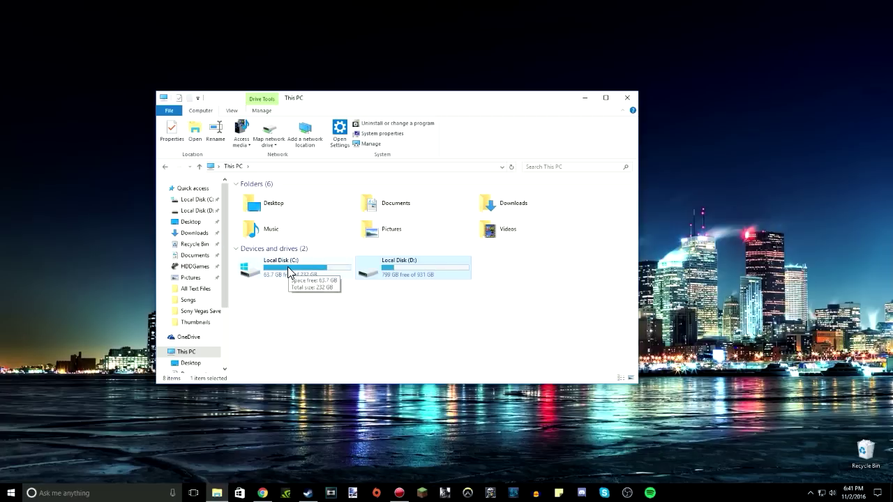
pyautogui.moveTo(377, 271)
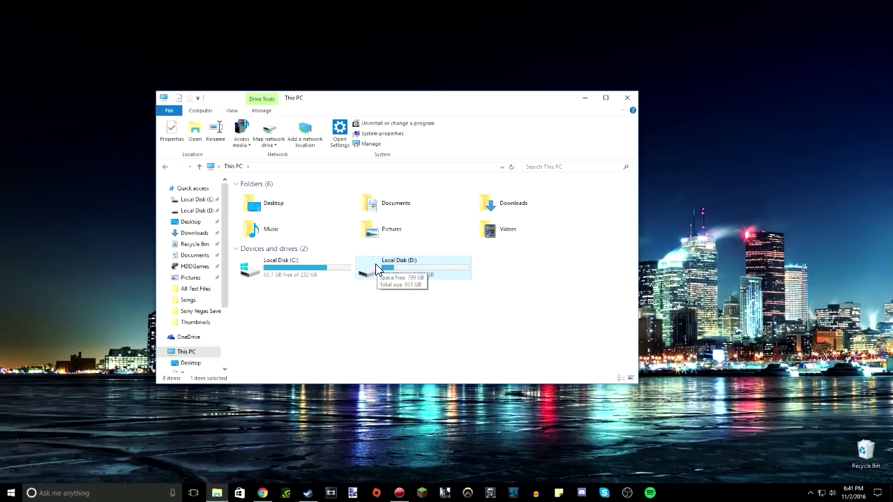
pyautogui.click(286, 270)
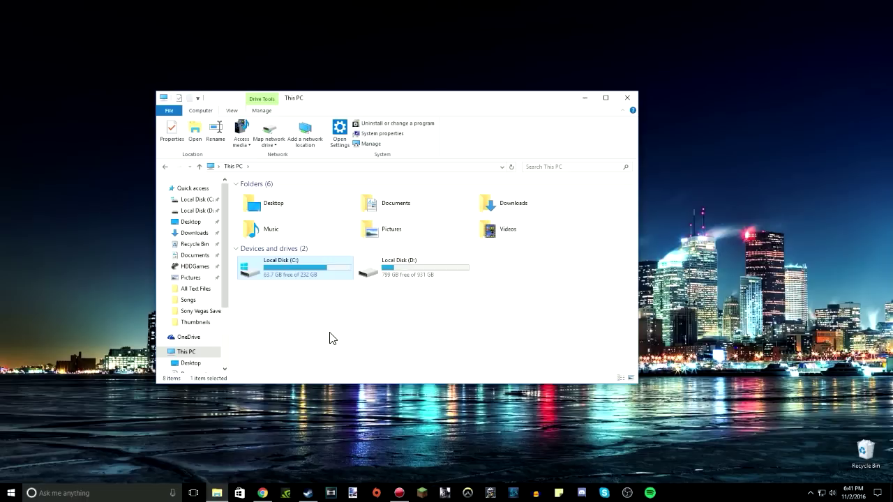
pyautogui.click(405, 267)
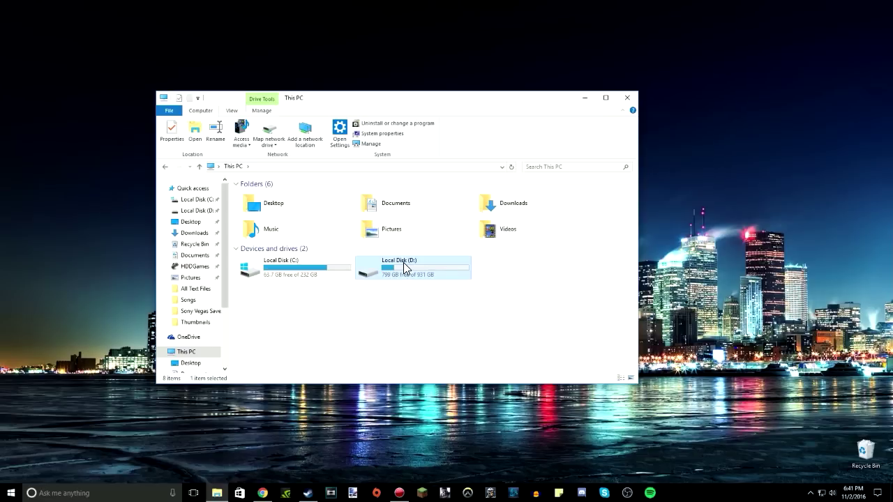
pyautogui.doubleClick(405, 267)
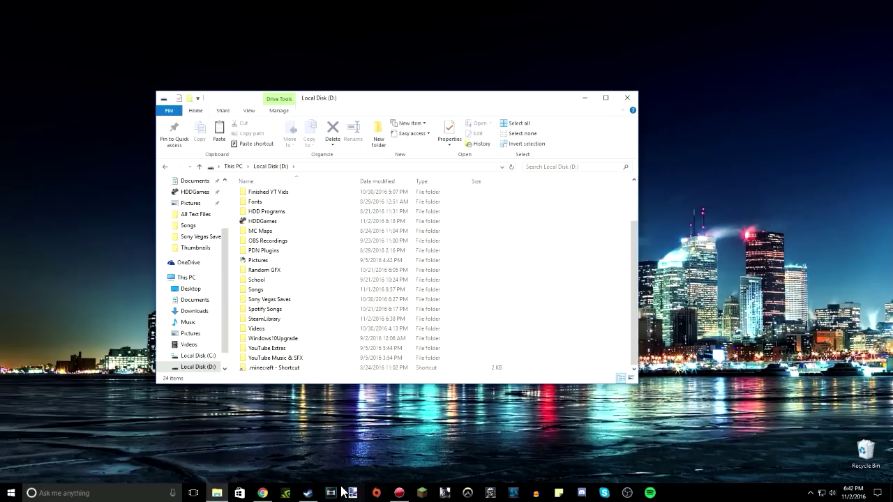
# Step: Switch to Steam and open the Steam Library Folders list from the Downloads settings
pyautogui.click(309, 491)
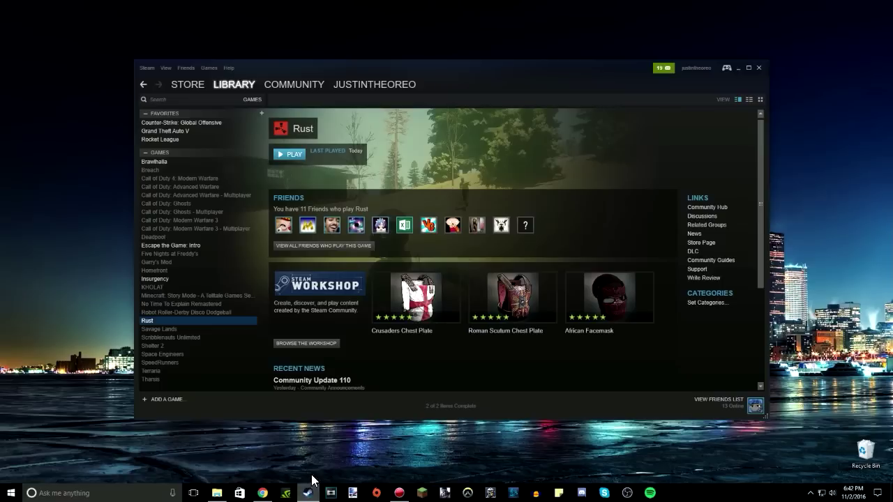
pyautogui.click(146, 68)
pyautogui.click(152, 135)
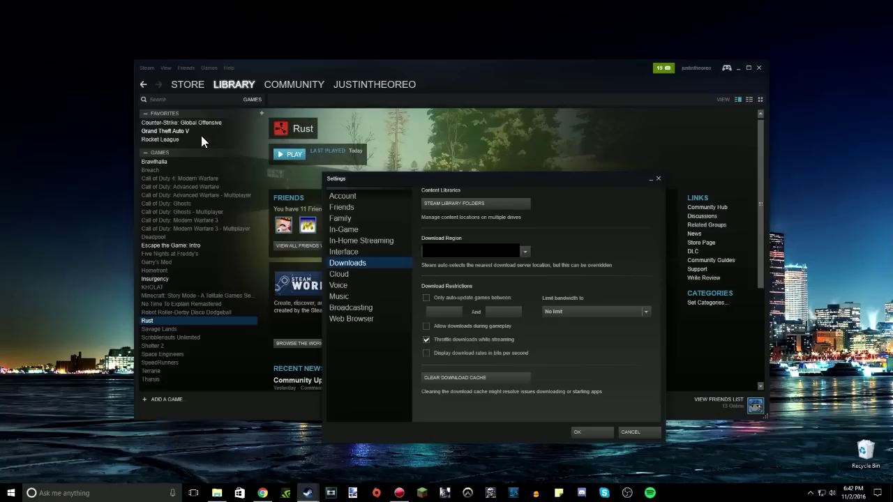
pyautogui.click(459, 202)
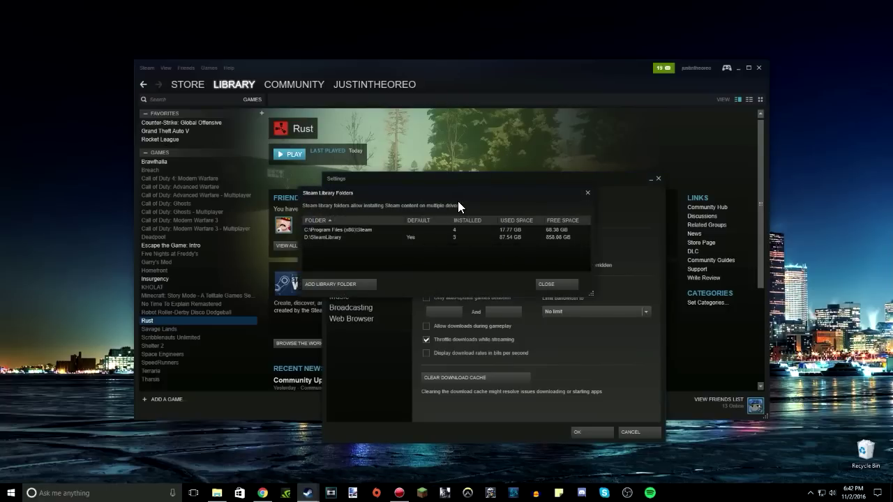
# Step: Try to add a new Steam library folder named SteamLibrary on the D: drive
pyautogui.click(335, 284)
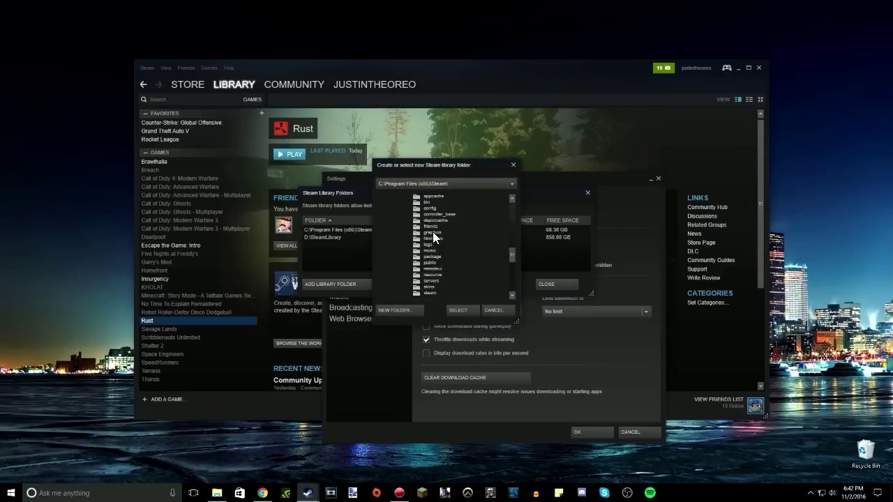
pyautogui.scroll(15, 432, 232)
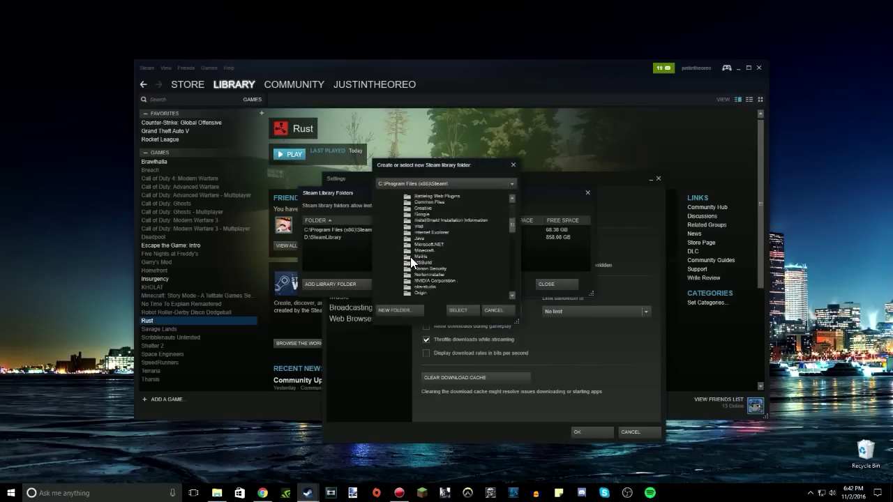
pyautogui.click(377, 196)
pyautogui.click(426, 181)
pyautogui.click(404, 182)
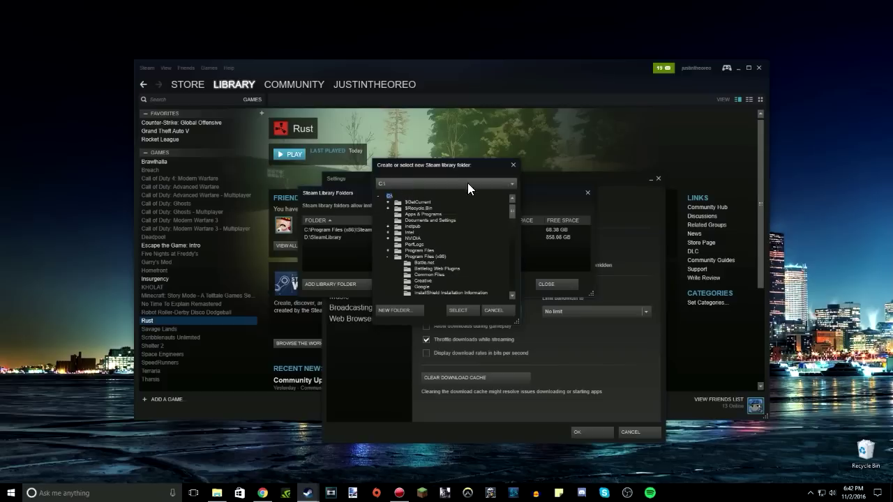
pyautogui.click(512, 181)
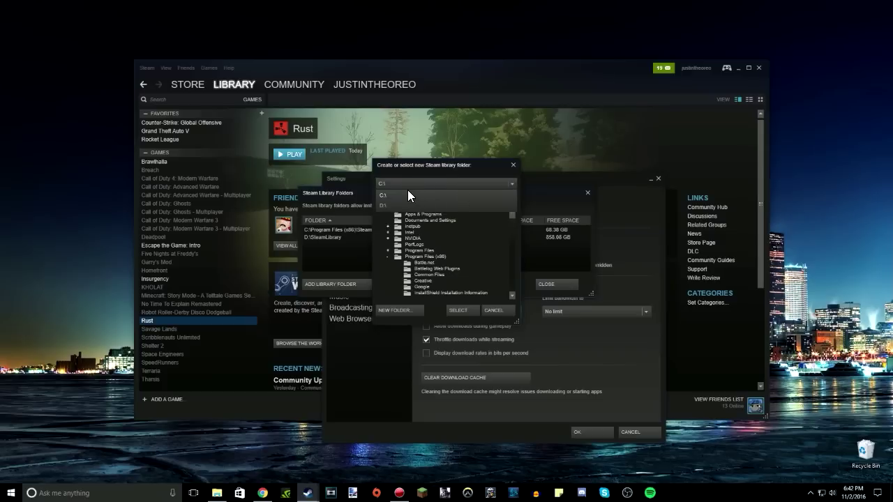
pyautogui.click(385, 206)
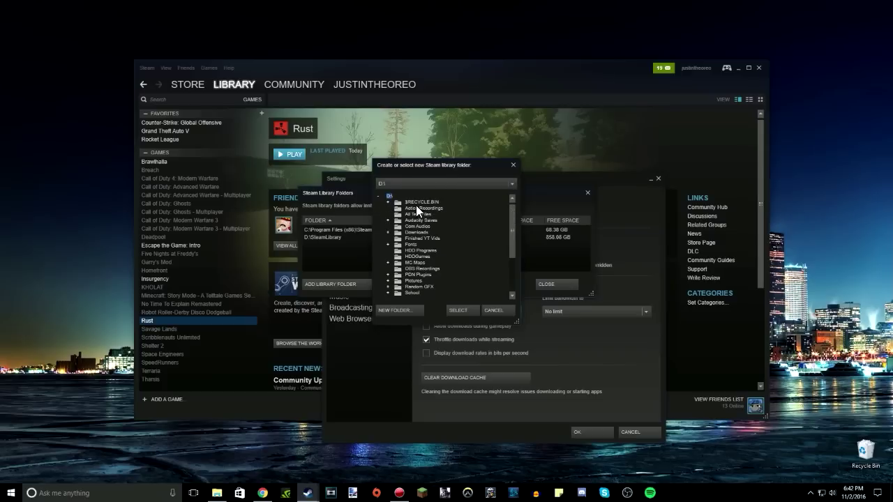
pyautogui.scroll(-3, 458, 268)
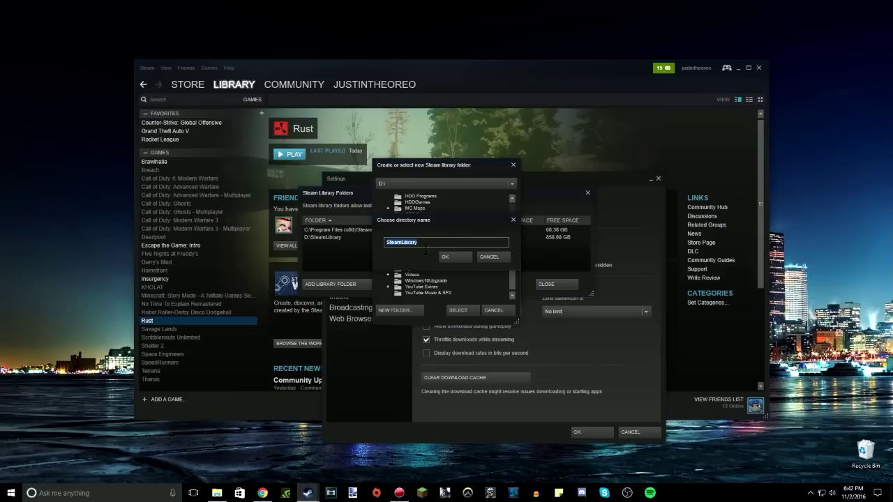
pyautogui.click(496, 256)
pyautogui.click(504, 312)
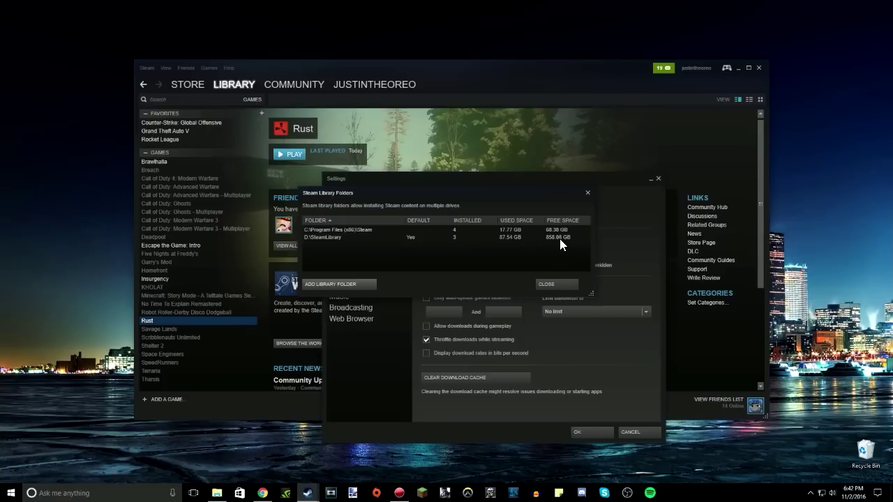
# Step: Check the D:\SteamLibrary entry in the library folders list and close the list
pyautogui.click(485, 238)
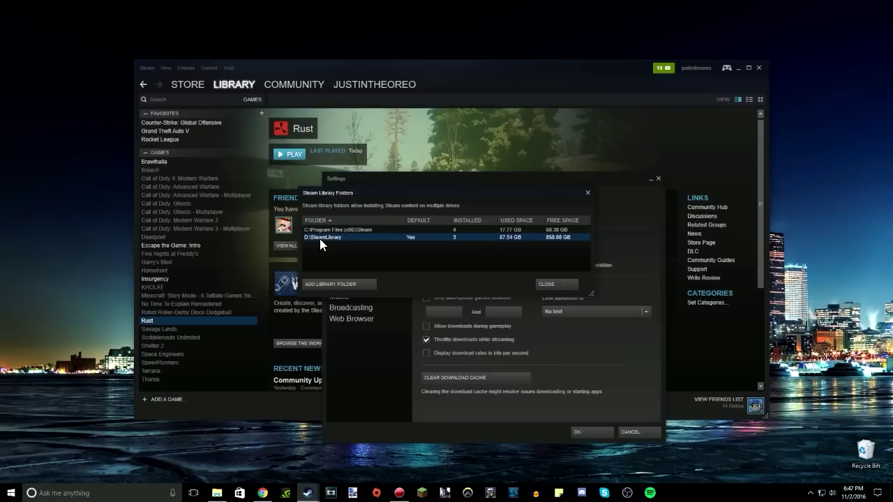
pyautogui.click(551, 283)
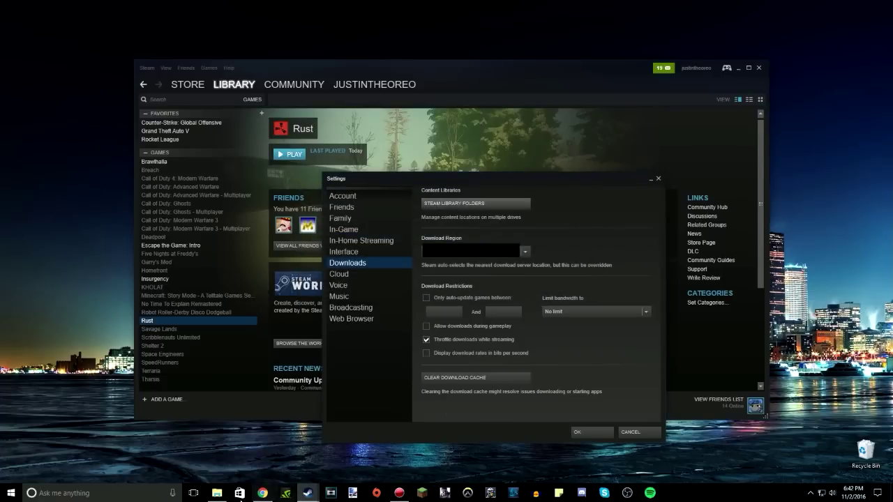
# Step: Switch to File Explorer and open the steamapps folder inside SteamLibrary on the D: drive
pyautogui.click(217, 493)
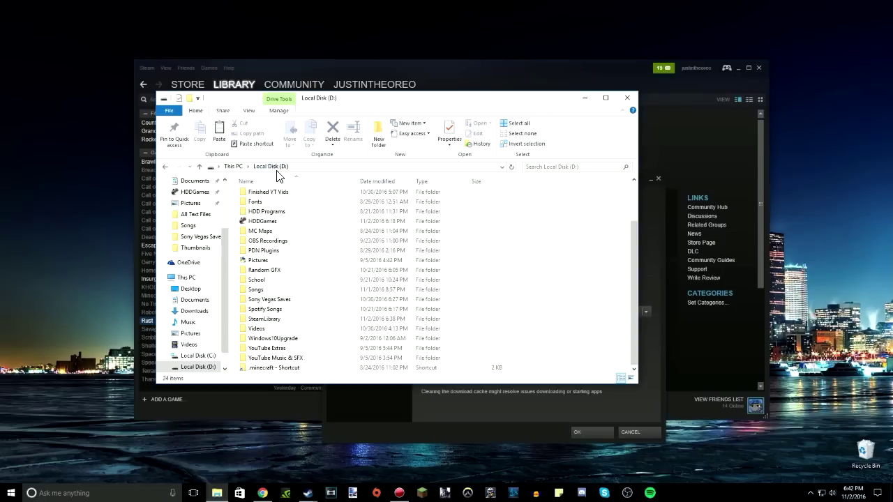
pyautogui.scroll(2, 300, 246)
pyautogui.scroll(-2, 301, 246)
pyautogui.doubleClick(278, 324)
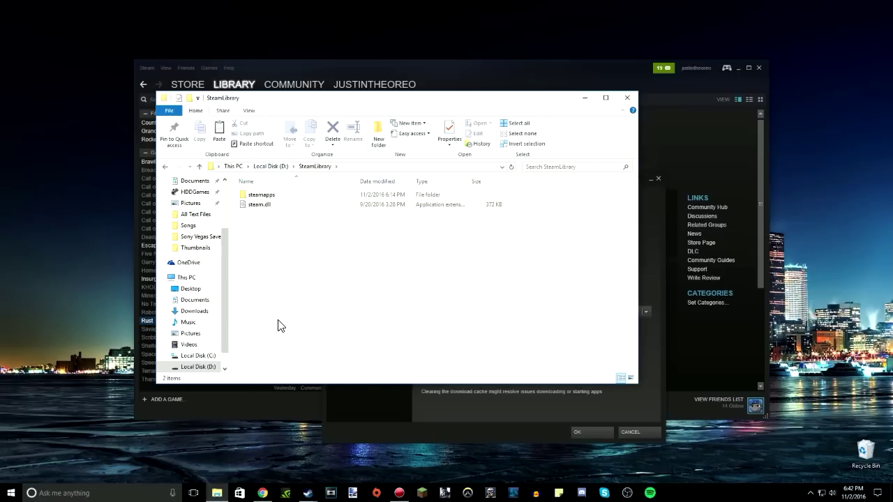
pyautogui.doubleClick(287, 196)
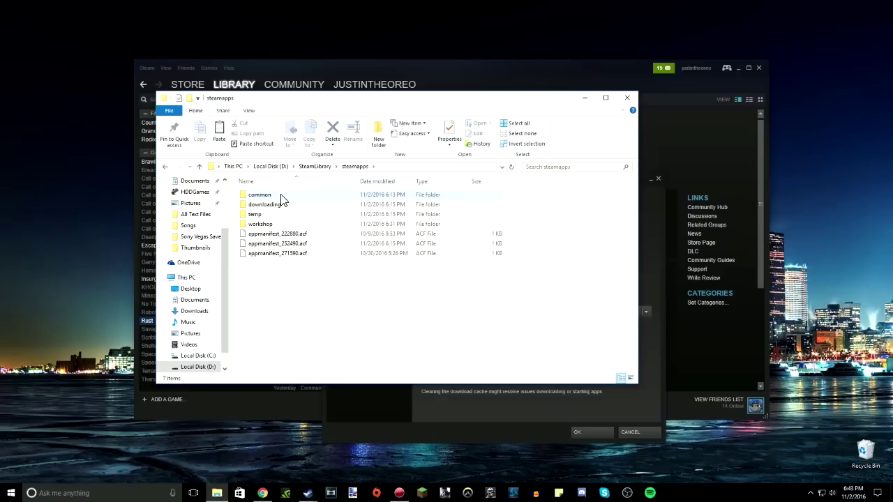
# Step: Create a new folder with the default name in D:\SteamLibrary and delete it
pyautogui.click(315, 167)
pyautogui.rightClick(287, 251)
pyautogui.moveTo(328, 359)
pyautogui.click(409, 357)
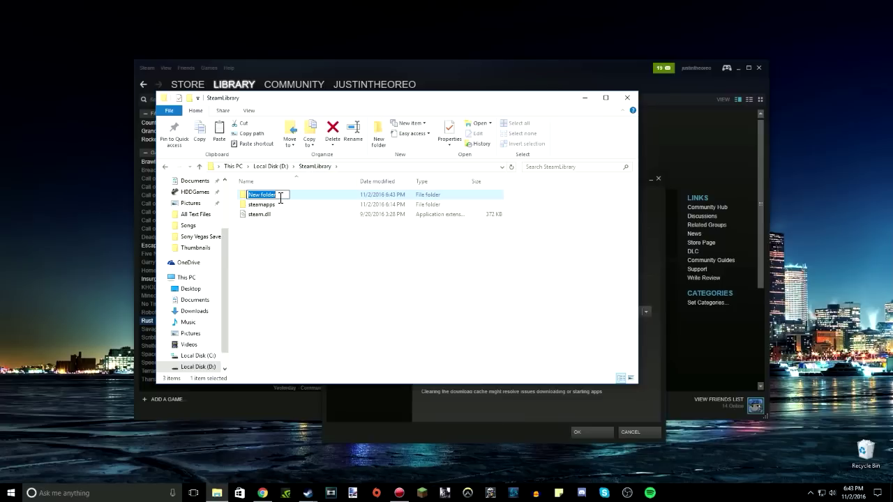
pyautogui.press('Return')
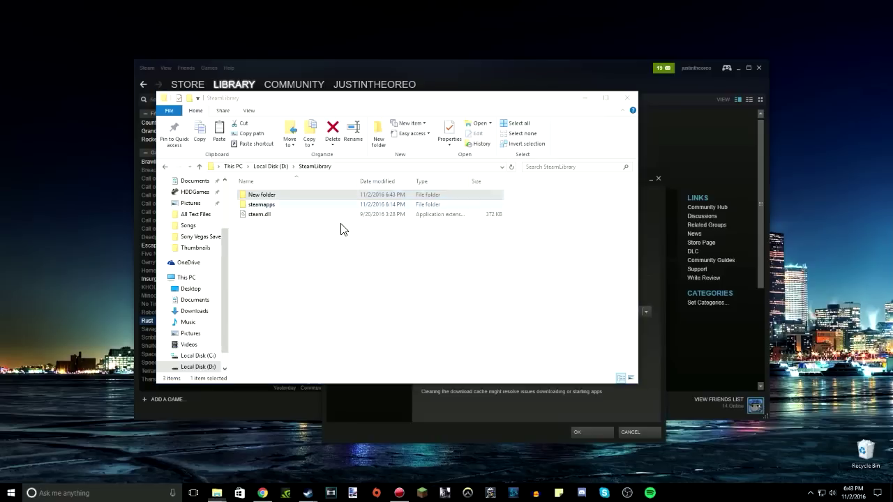
pyautogui.click(474, 283)
# Step: Open the common folder within SteamLibrary's steamapps folder to view the installed games
pyautogui.doubleClick(268, 203)
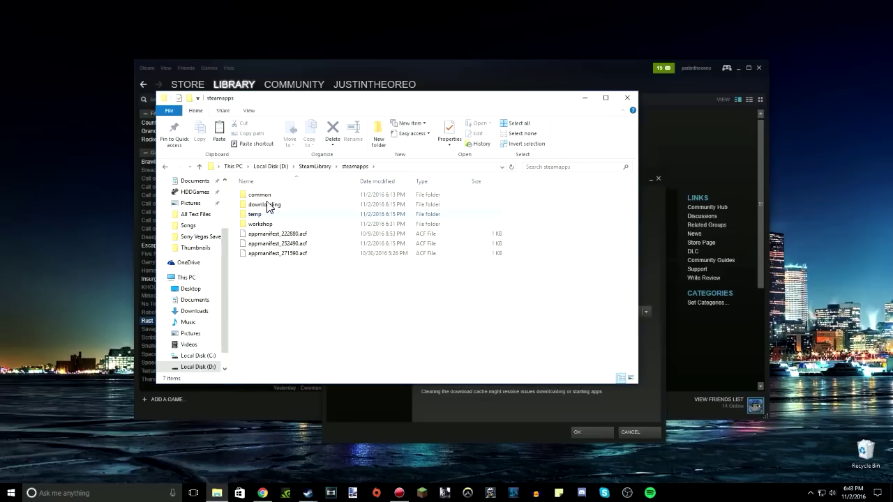
pyautogui.click(259, 197)
pyautogui.doubleClick(272, 197)
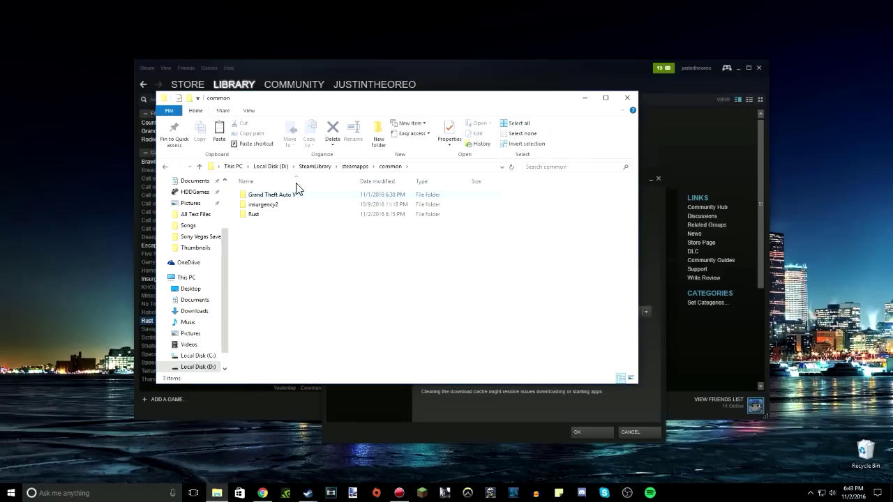
# Step: Retrace the path from SteamLibrary to the Grand Theft Auto V folder, look through its files, and return to common
pyautogui.click(315, 166)
pyautogui.doubleClick(274, 196)
pyautogui.doubleClick(274, 196)
pyautogui.doubleClick(270, 196)
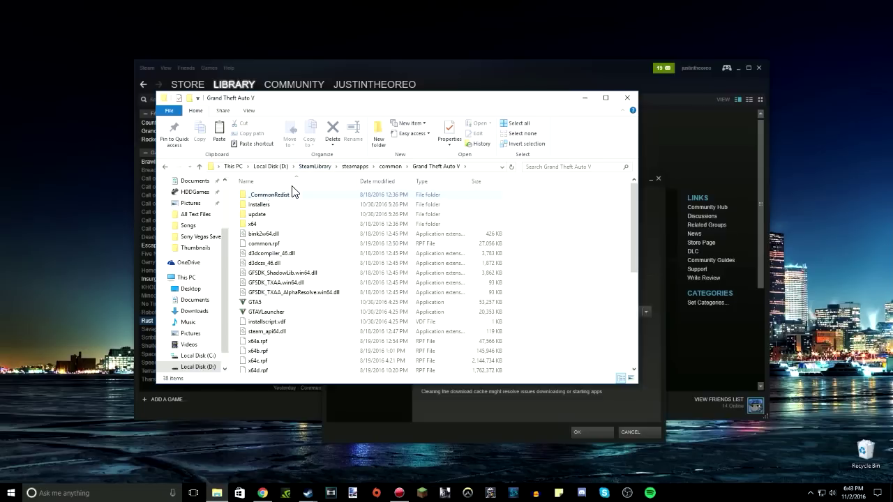
pyautogui.scroll(-5, 377, 238)
pyautogui.scroll(5, 376, 238)
pyautogui.click(390, 166)
# Step: Open the Steam games folder at C:\Program Files (x86)\Steam\steamapps\common
pyautogui.click(233, 166)
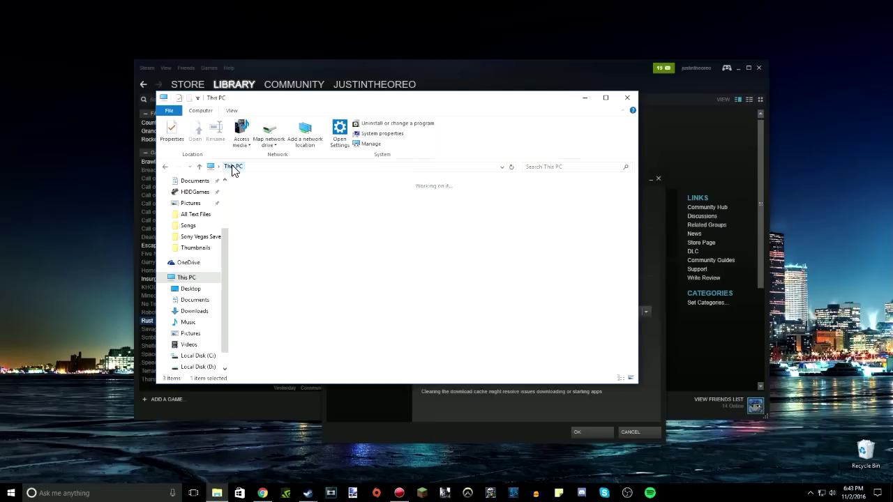
pyautogui.doubleClick(303, 273)
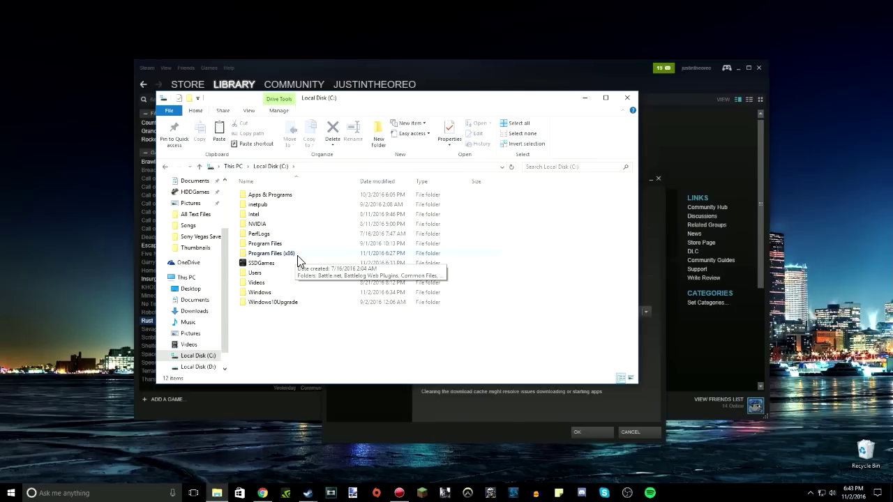
pyautogui.click(305, 260)
pyautogui.doubleClick(305, 259)
pyautogui.scroll(-5, 297, 293)
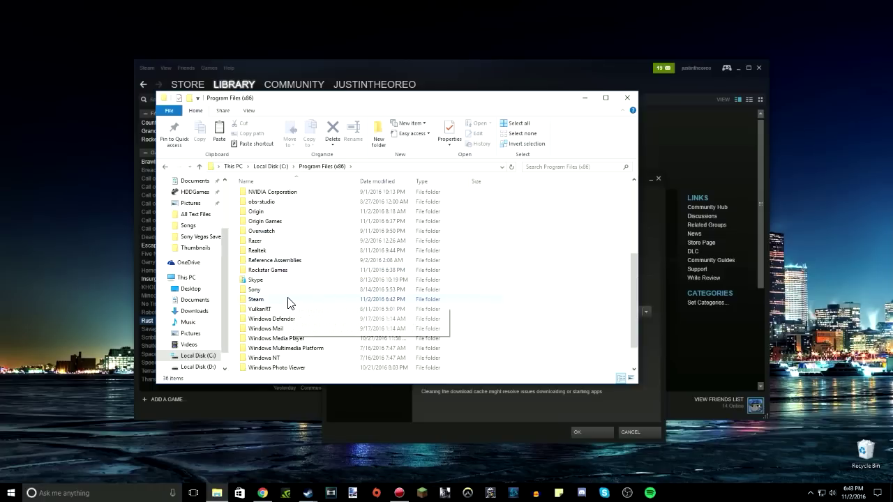
pyautogui.doubleClick(277, 305)
pyautogui.scroll(-5, 273, 214)
pyautogui.doubleClick(273, 210)
pyautogui.doubleClick(272, 196)
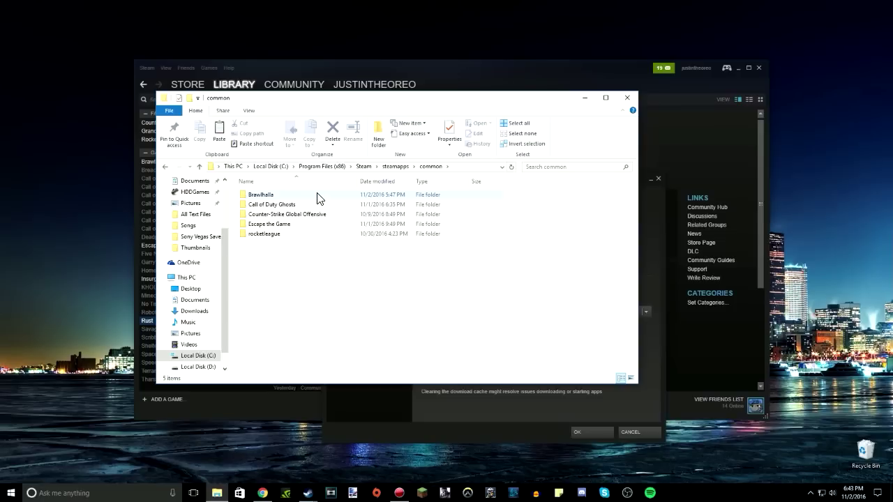
# Step: Copy the Counter-Strike Global Offensive folder from C:\Program Files (x86)\Steam\steamapps\common
pyautogui.click(311, 215)
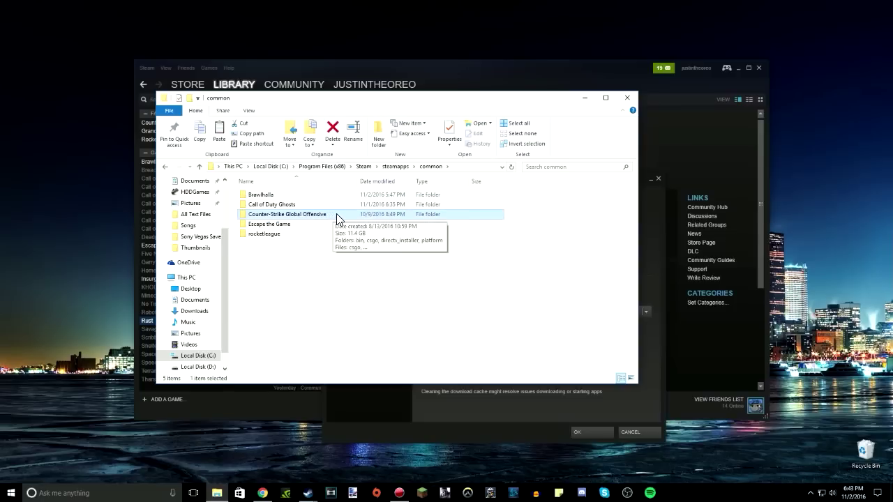
pyautogui.rightClick(334, 222)
pyautogui.rightClick(299, 218)
pyautogui.click(341, 377)
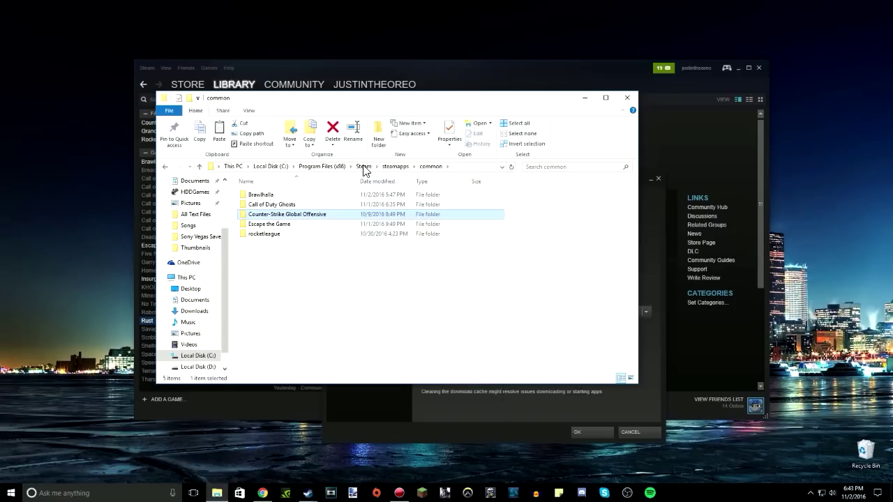
# Step: Paste the copied game folder into D:\SteamLibrary\steamapps\common and expand the details of the copy progress
pyautogui.click(268, 170)
pyautogui.click(233, 166)
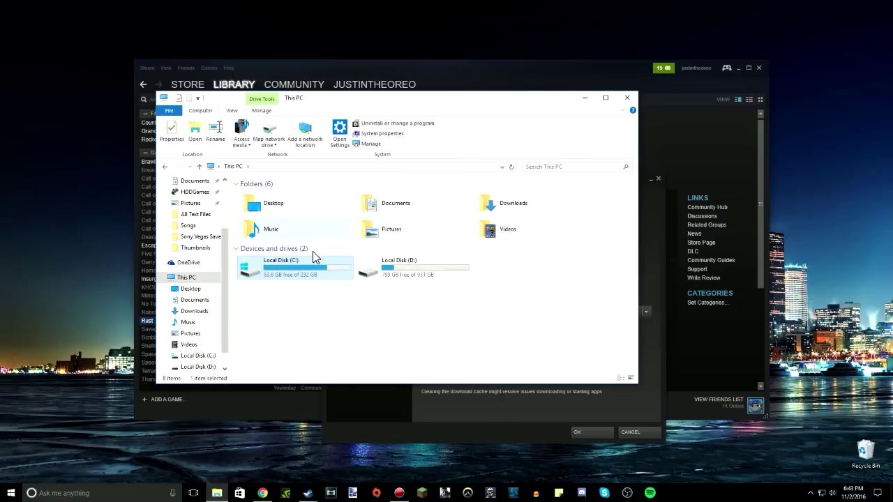
pyautogui.doubleClick(413, 279)
pyautogui.scroll(-2, 303, 307)
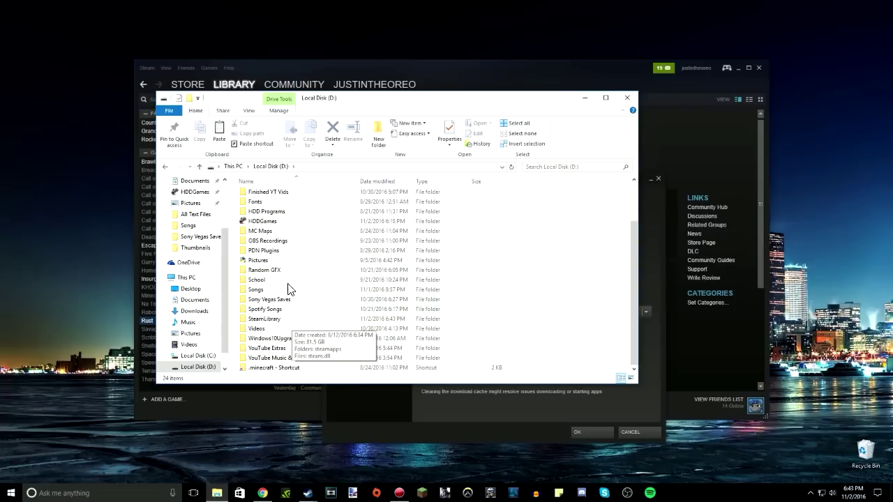
pyautogui.doubleClick(286, 319)
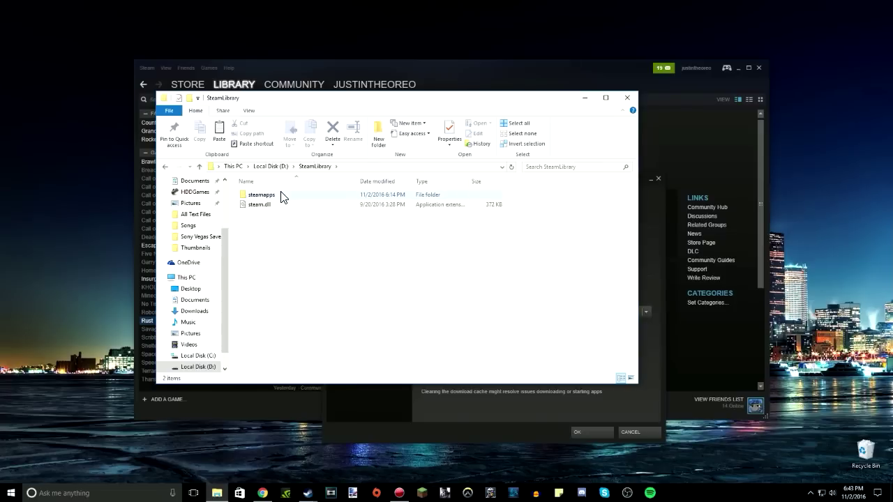
pyautogui.doubleClick(280, 195)
pyautogui.doubleClick(281, 196)
pyautogui.rightClick(273, 260)
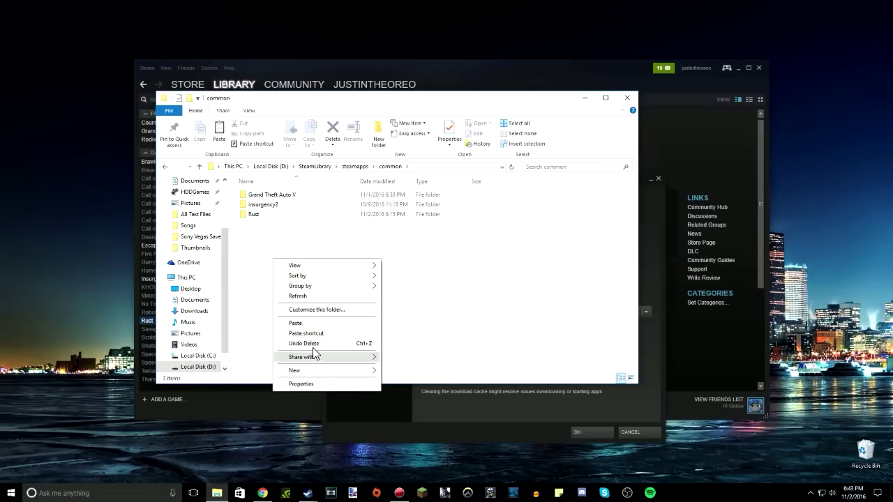
pyautogui.click(302, 323)
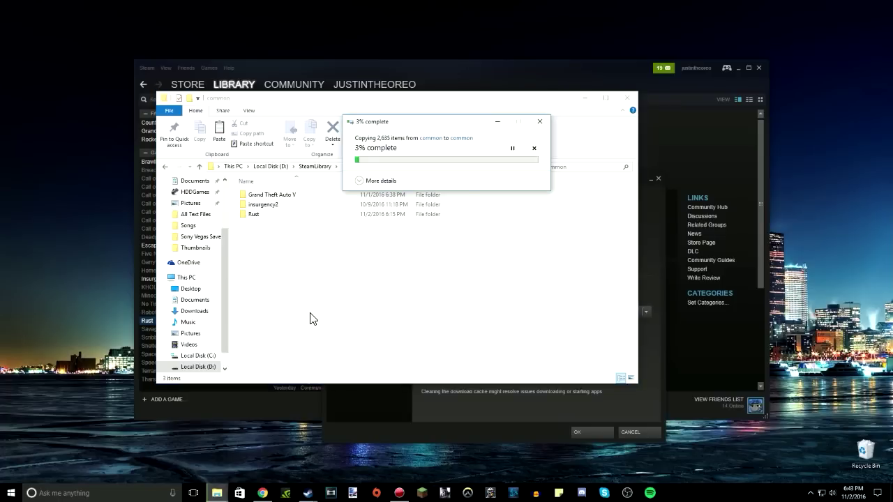
pyautogui.click(381, 180)
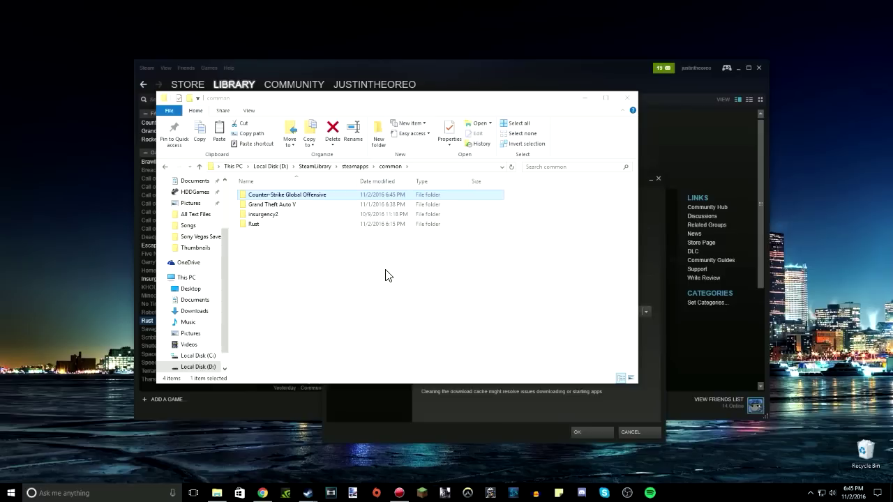
# Step: Close the File Explorer window and the Steam Settings dialog to return to the game library
pyautogui.click(323, 209)
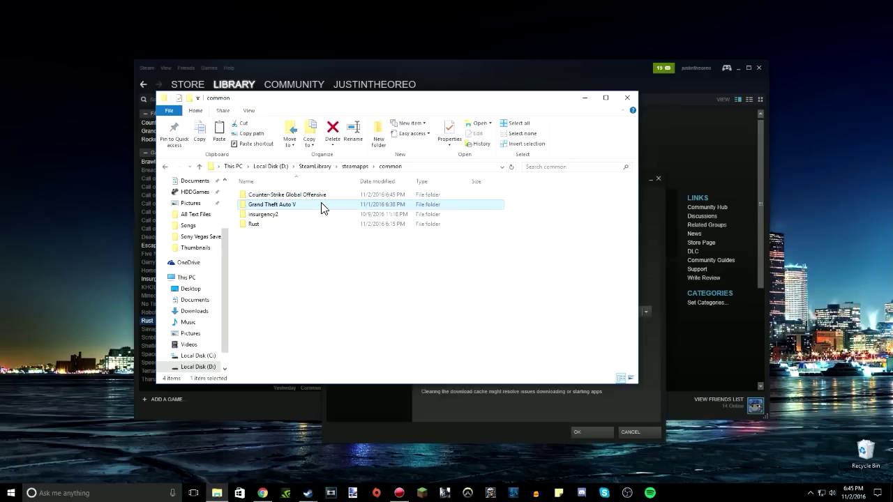
pyautogui.click(316, 195)
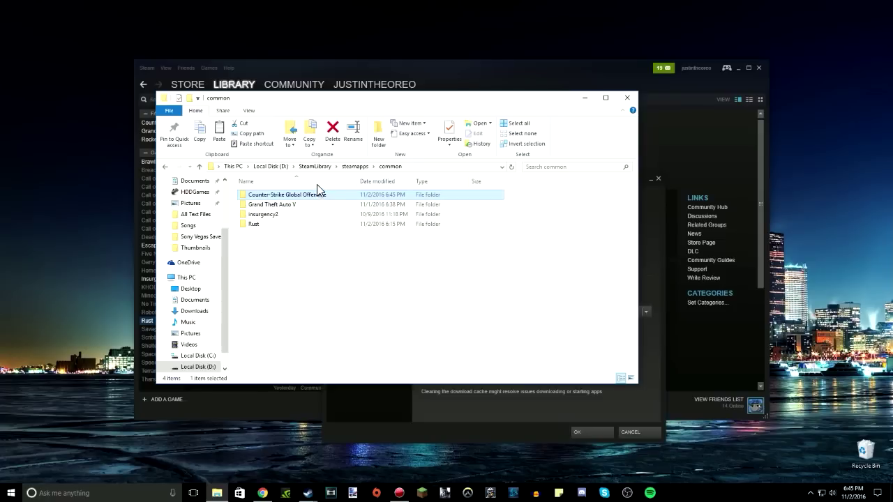
pyautogui.click(233, 167)
pyautogui.doubleClick(328, 275)
pyautogui.click(627, 97)
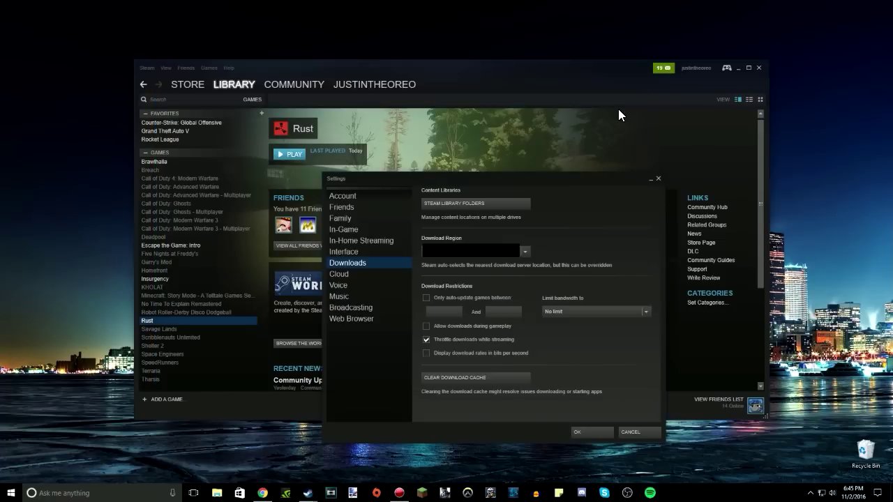
pyautogui.click(658, 179)
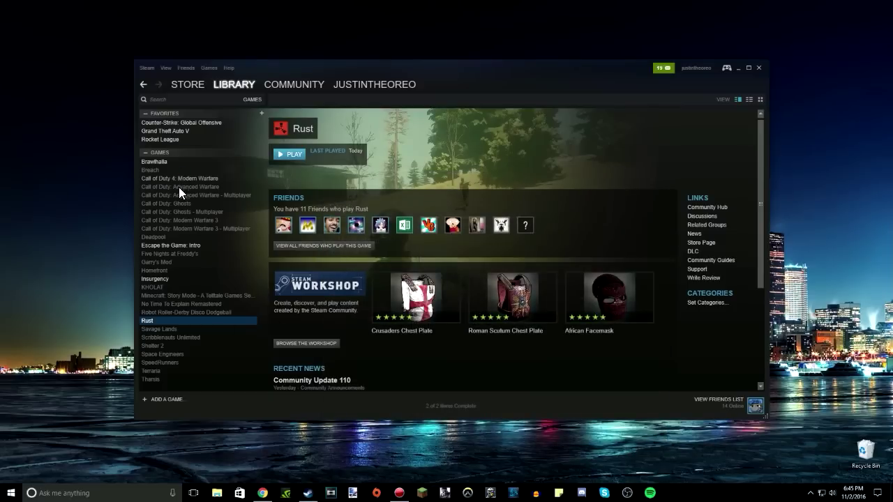
# Step: Delete the local content of Counter-Strike: Global Offensive from the Steam library
pyautogui.rightClick(183, 121)
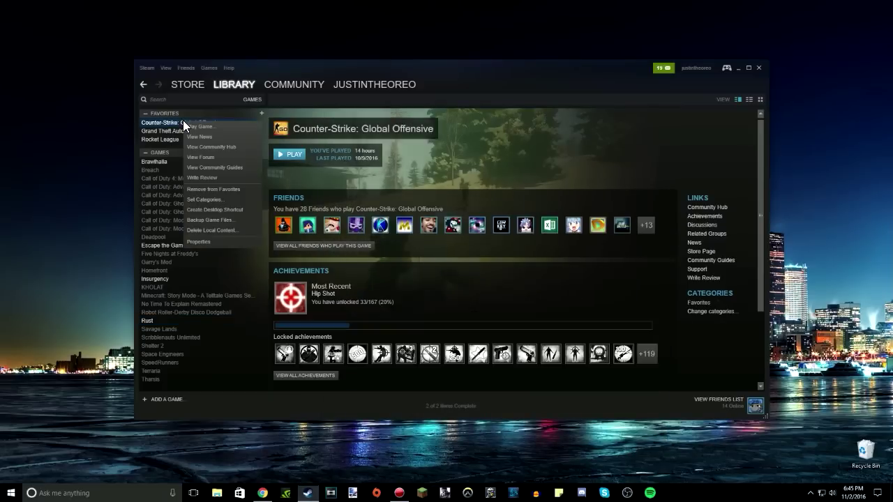
pyautogui.click(225, 230)
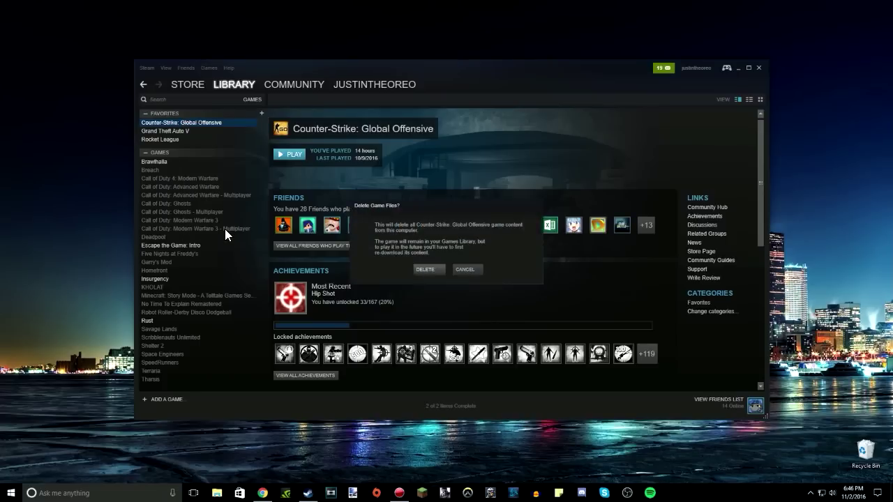
pyautogui.click(427, 269)
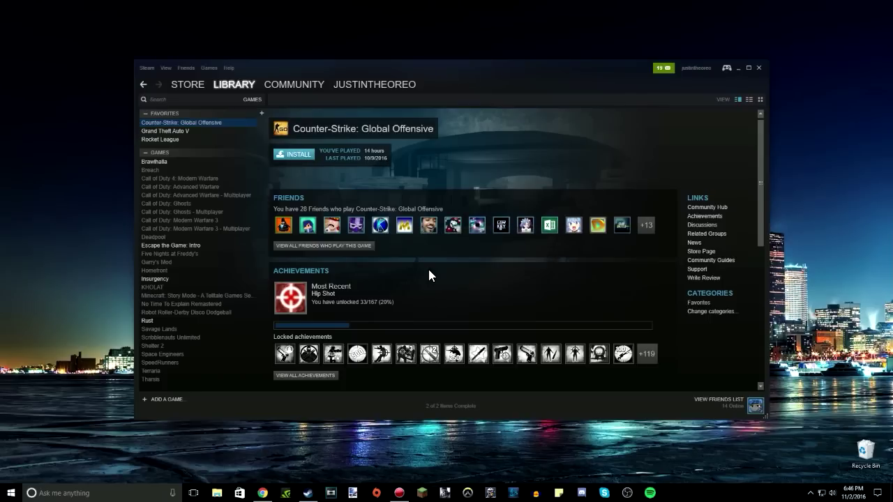
# Step: In File Explorer, open the Counter-Strike Global Offensive folder in C:\Program Files (x86)\Steam\steamapps\common to check its leftover files
pyautogui.click(217, 493)
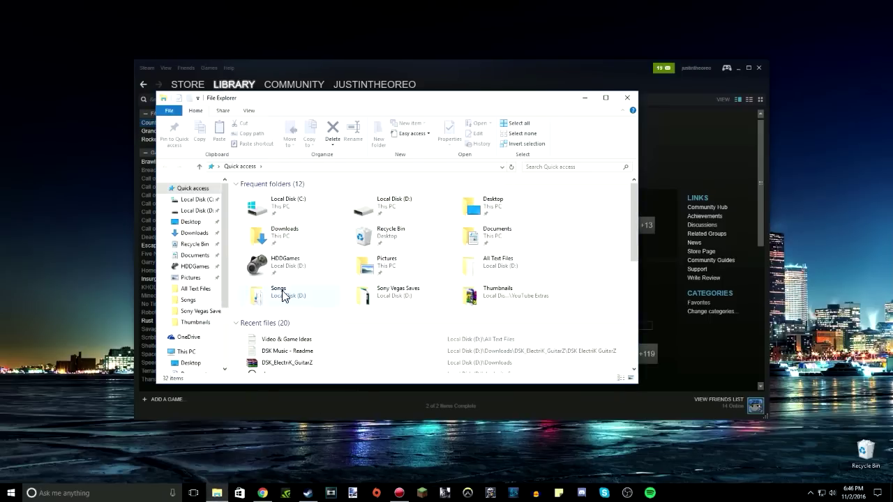
pyautogui.doubleClick(301, 203)
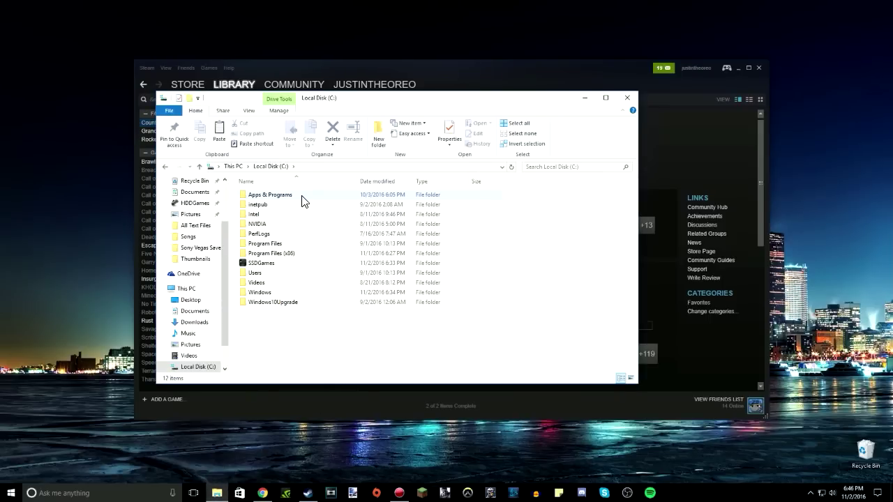
pyautogui.doubleClick(286, 255)
pyautogui.scroll(-6, 284, 256)
pyautogui.click(273, 270)
pyautogui.doubleClick(273, 270)
pyautogui.scroll(-4, 286, 304)
pyautogui.doubleClick(273, 237)
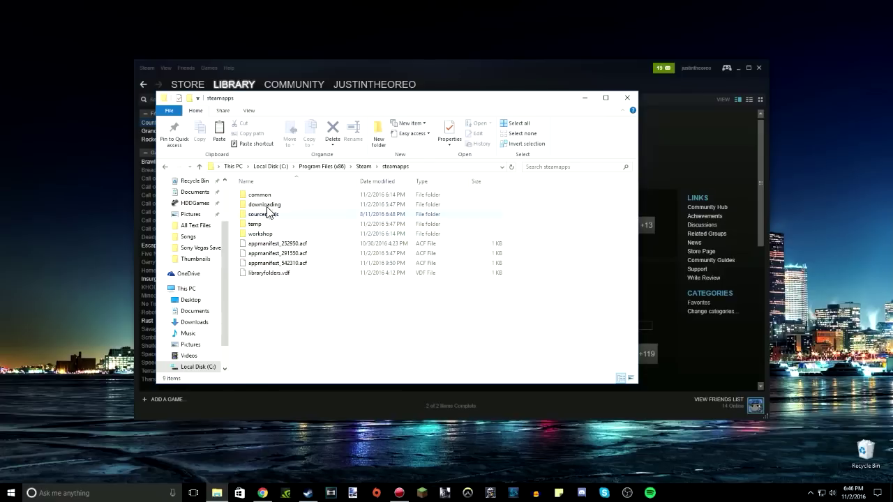
pyautogui.doubleClick(264, 196)
pyautogui.doubleClick(275, 215)
pyautogui.doubleClick(285, 196)
# Step: Return to the C: drive's common folder and move the Counter-Strike Global Offensive folder to the Recycle Bin
pyautogui.click(352, 168)
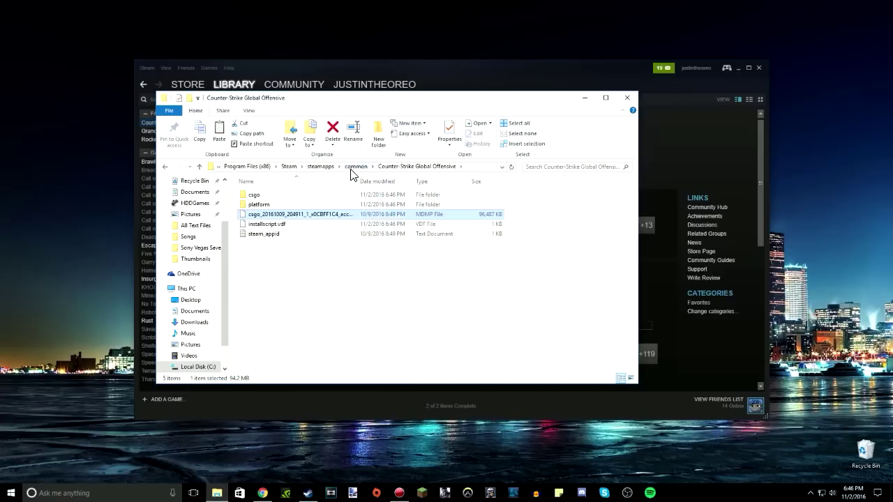
pyautogui.press('Delete')
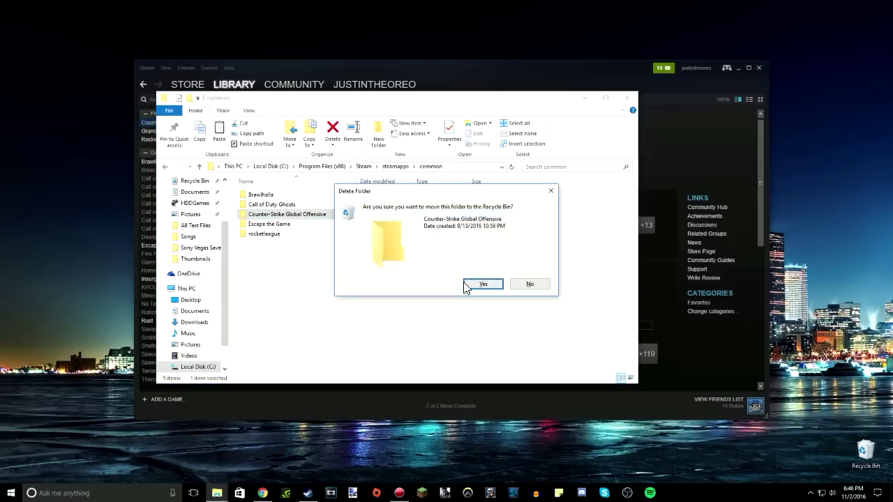
pyautogui.click(482, 284)
# Step: Install Counter-Strike: Global Offensive from the Steam library under D:\SteamLibrary, with desktop and start menu shortcuts
pyautogui.rightClick(218, 123)
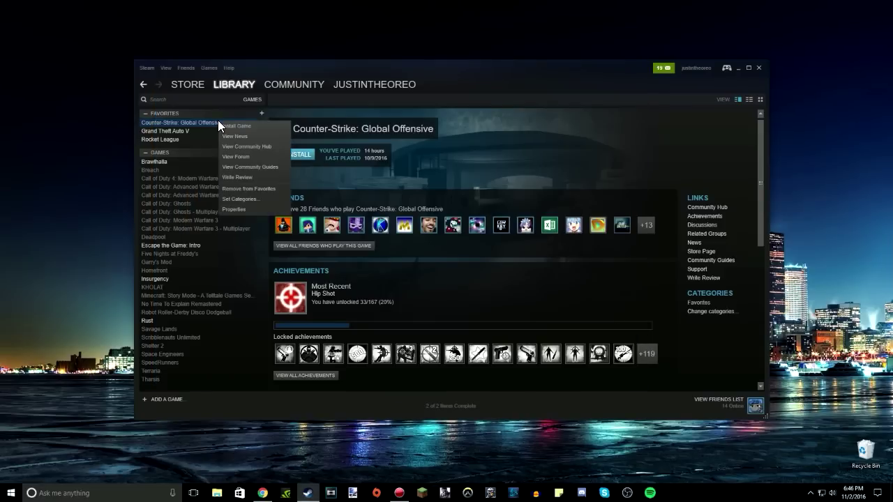
pyautogui.click(237, 126)
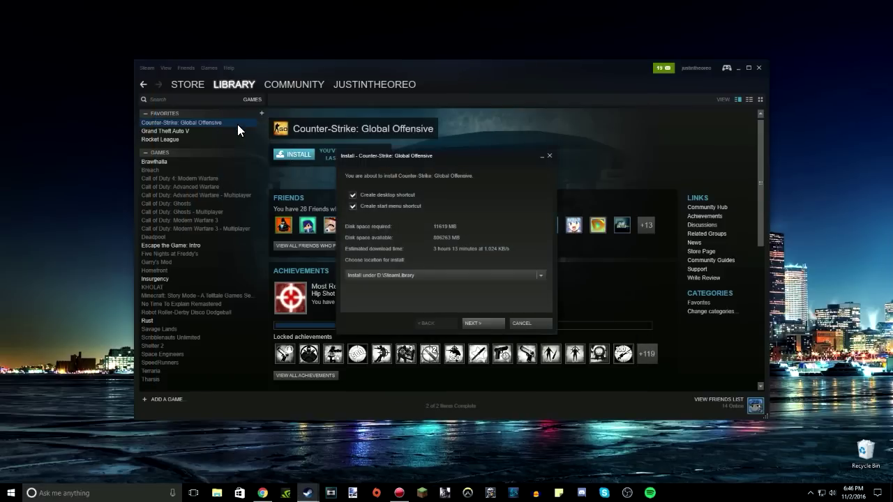
pyautogui.click(540, 275)
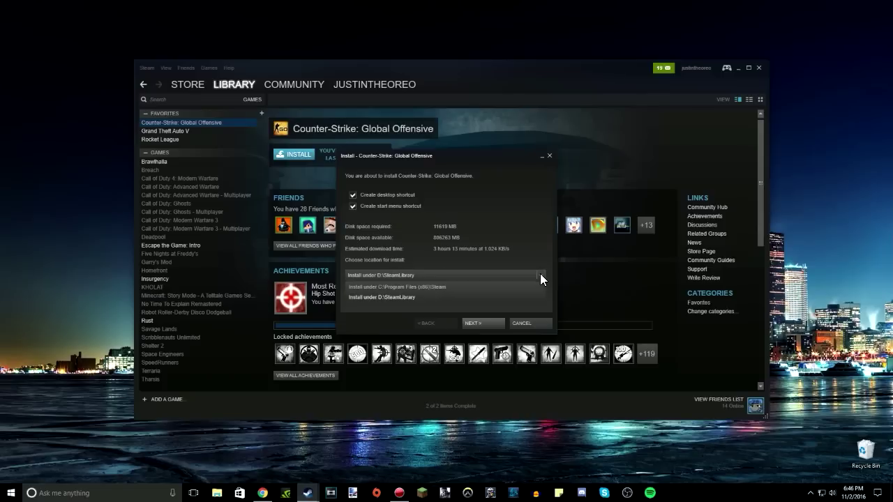
pyautogui.click(405, 287)
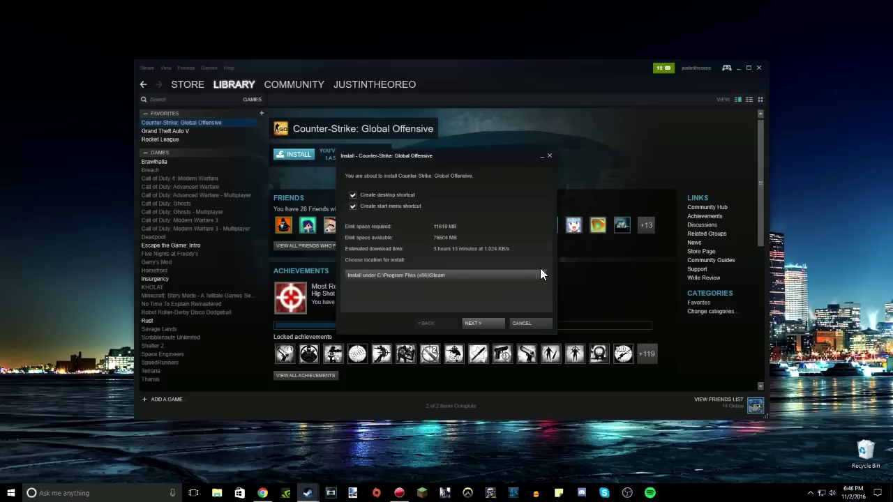
pyautogui.click(541, 274)
pyautogui.click(399, 297)
pyautogui.click(482, 323)
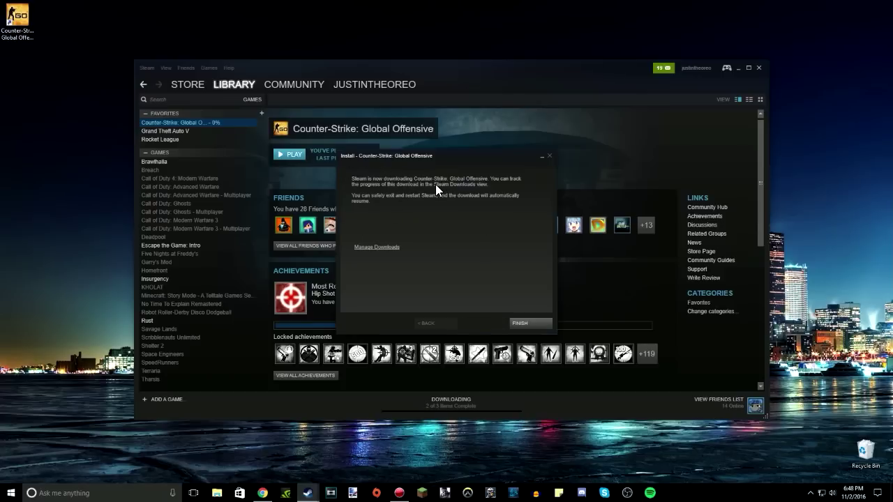
pyautogui.click(529, 323)
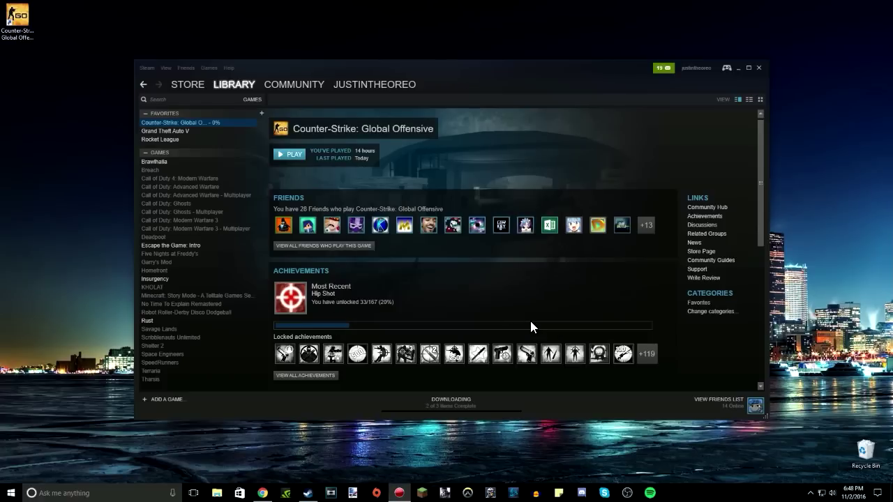
# Step: Launch Counter-Strike: Global Offensive from the favorites in the Steam library
pyautogui.moveTo(21, 39); pyautogui.dragTo(25, 70)
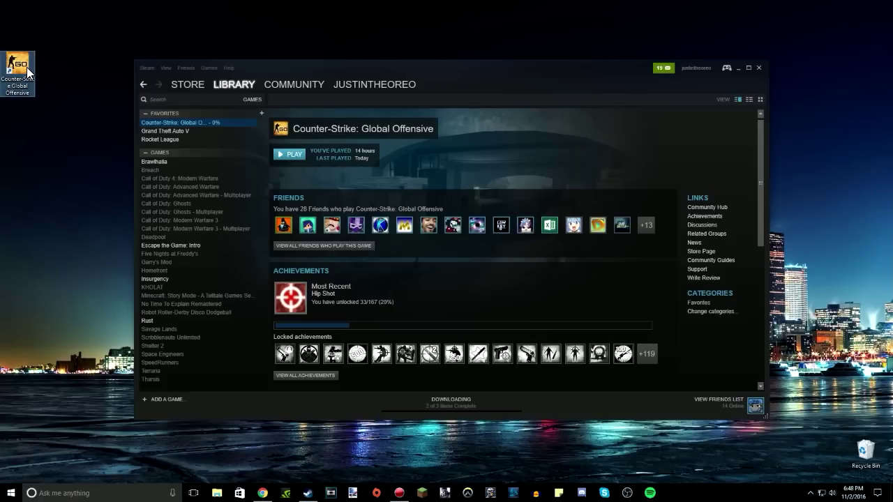
pyautogui.doubleClick(206, 124)
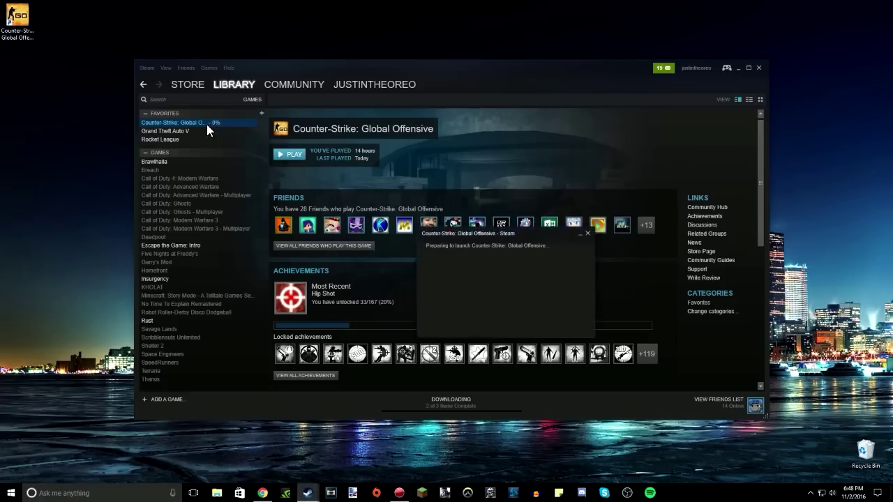